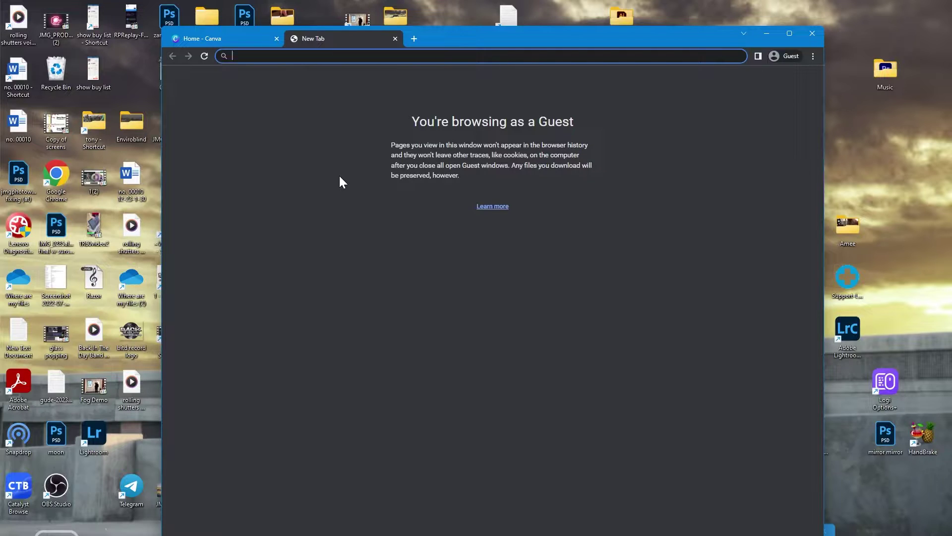
Load canva.com in the second tab and check the signed-in account menu
{"action": "type", "text": "canca"}
{"action": "key", "text": "BackSpace"}
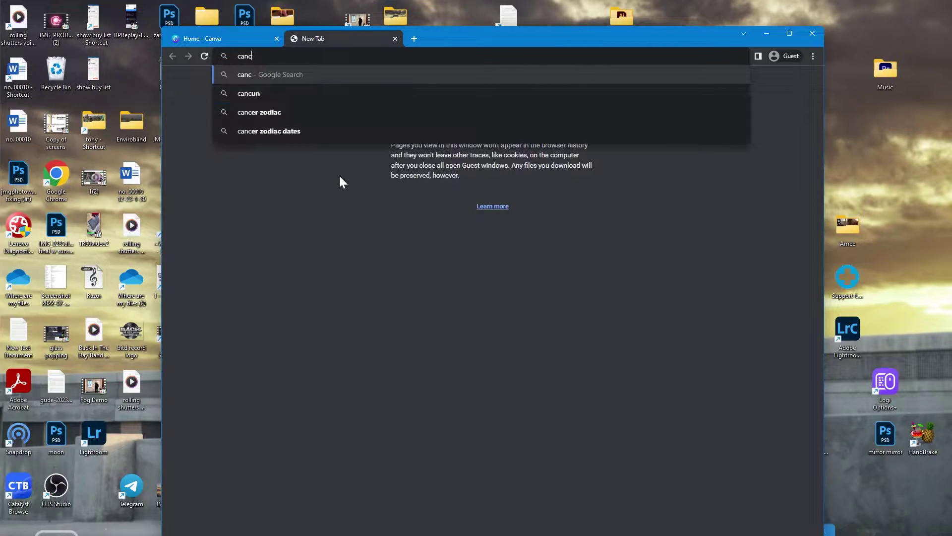
{"action": "key", "text": "BackSpace"}
{"action": "key", "text": "BackSpace"}
{"action": "key", "text": "BackSpace"}
{"action": "type", "text": "anva"}
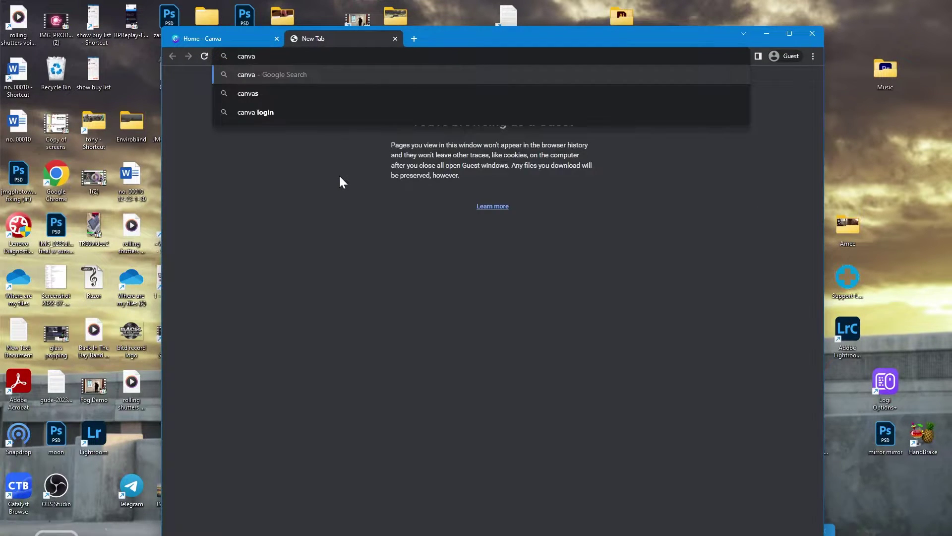
{"action": "type", "text": ".com"}
{"action": "key", "text": "Return"}
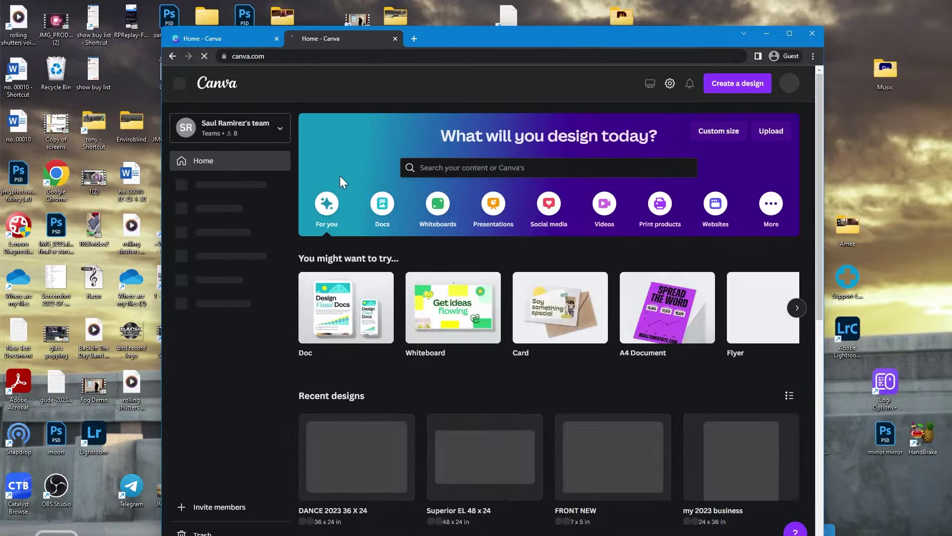
{"action": "left_click", "coordinate": [789, 84]}
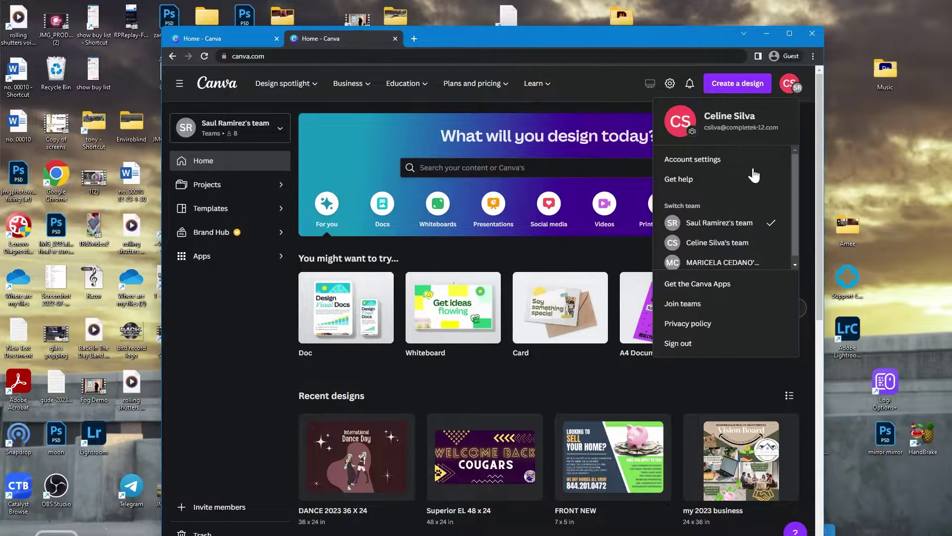
{"action": "left_click", "coordinate": [609, 82]}
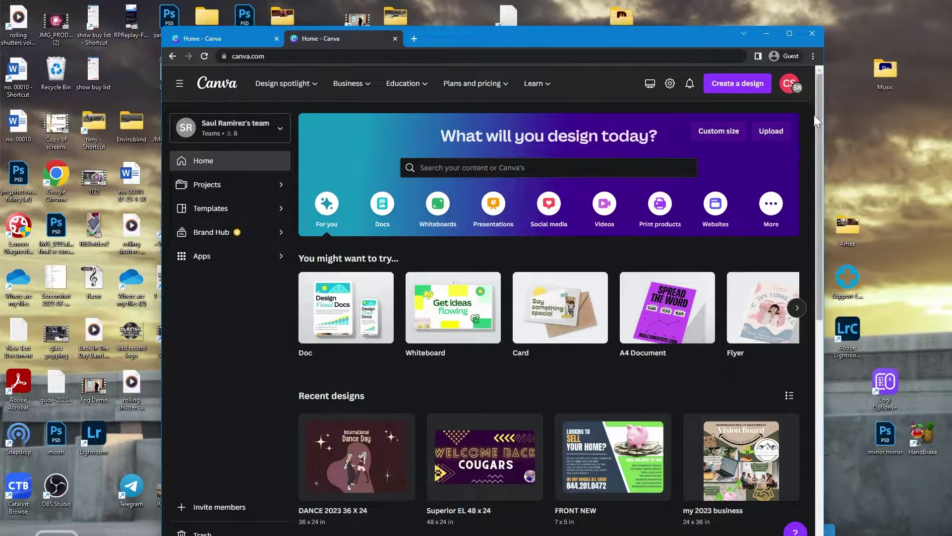
{"action": "scroll", "coordinate": [747, 144], "scroll_direction": "down", "scroll_amount": 1}
{"action": "scroll", "coordinate": [746, 144], "scroll_direction": "up", "scroll_amount": 1}
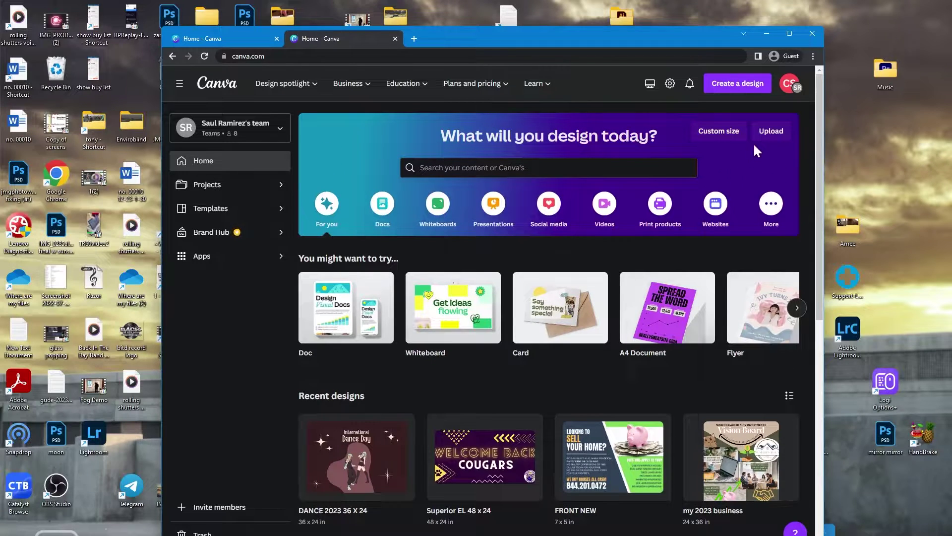
Create a custom-size design measured in inches, 36 wide by 24 high
{"action": "left_click", "coordinate": [744, 87]}
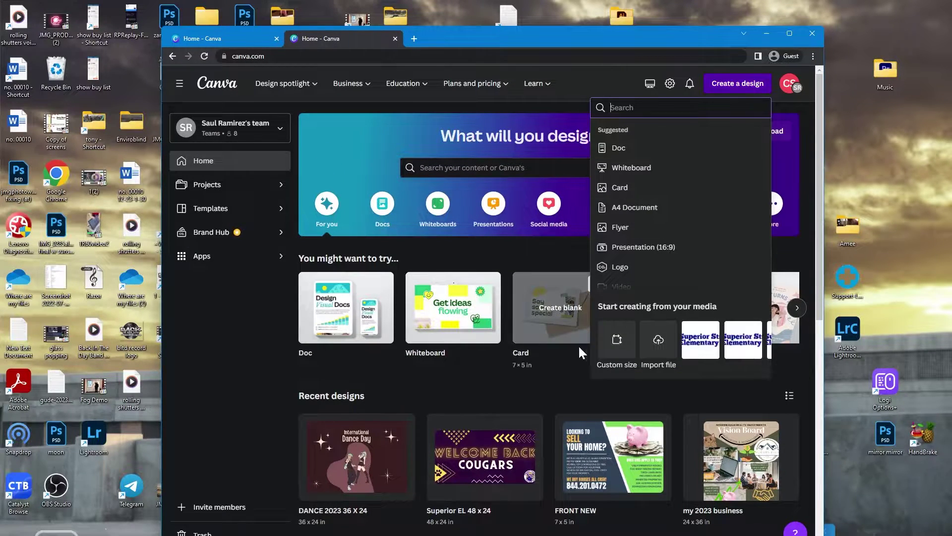
{"action": "left_click", "coordinate": [618, 341]}
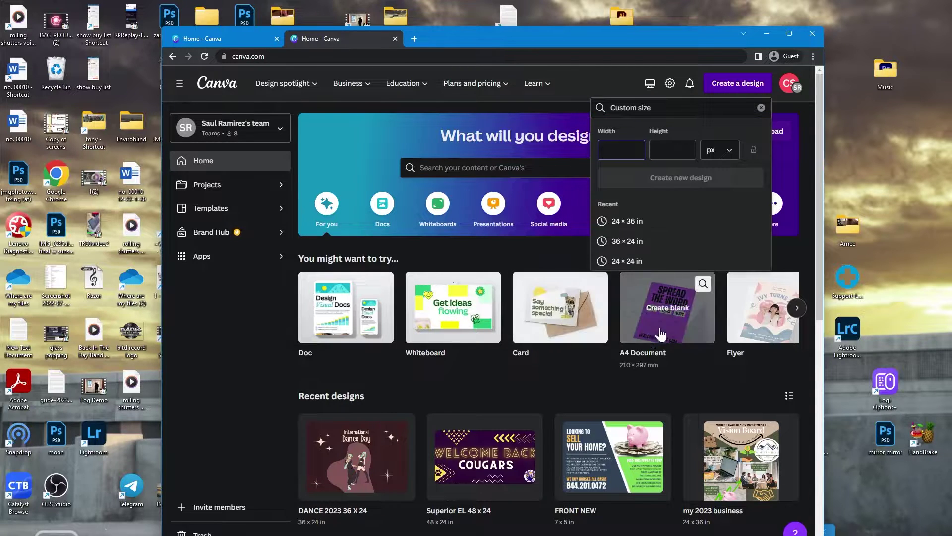
{"action": "left_click", "coordinate": [728, 158]}
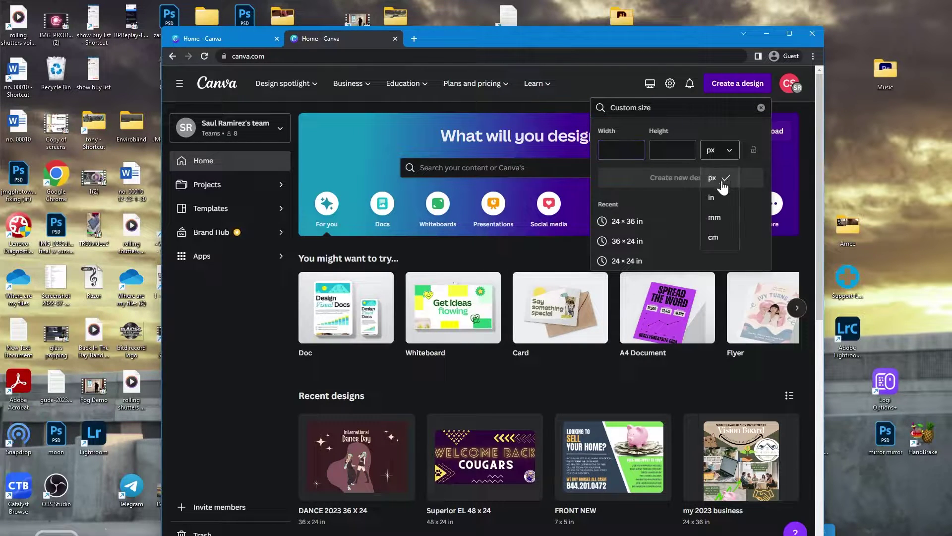
{"action": "left_click", "coordinate": [710, 199]}
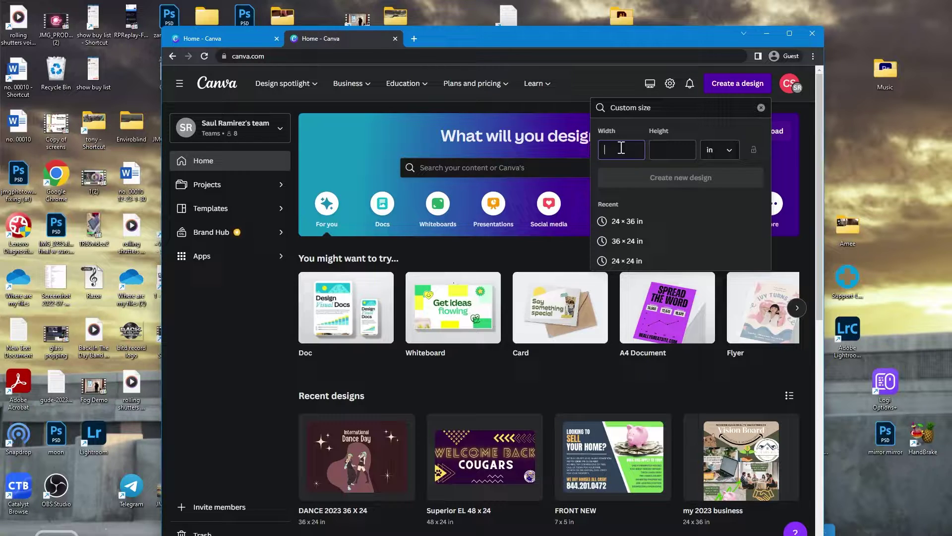
{"action": "type", "text": "36"}
{"action": "key", "text": "Tab"}
{"action": "type", "text": "24"}
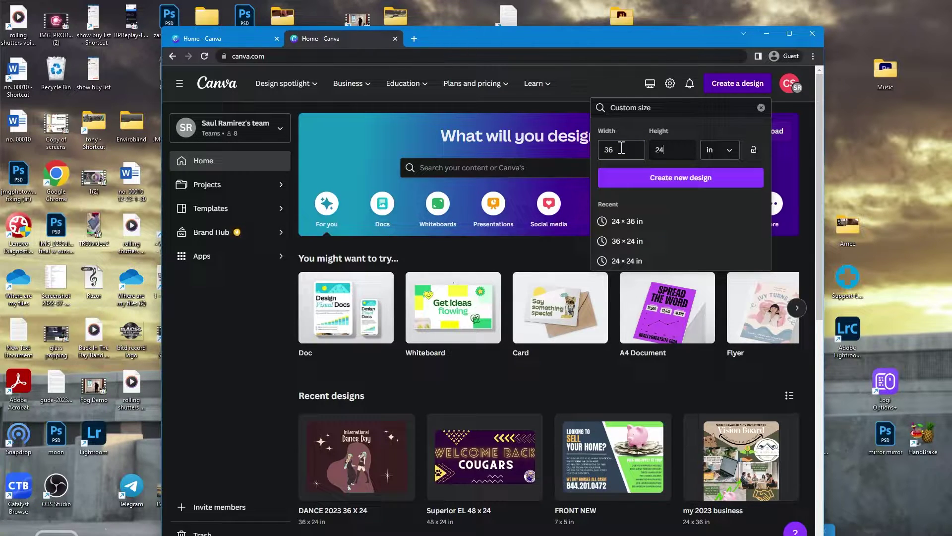
{"action": "left_click", "coordinate": [664, 173]}
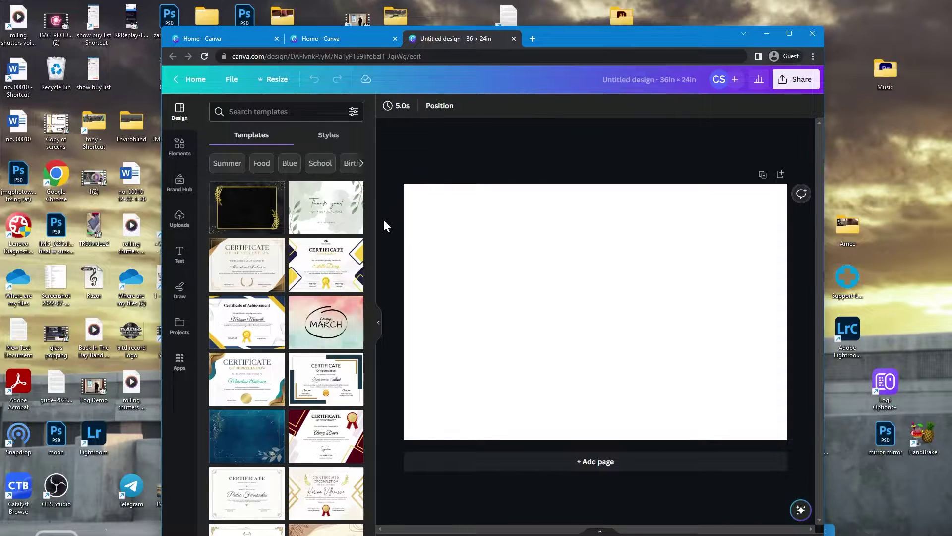
Resize the blank design to width 24 in and height 36 in
{"action": "left_click", "coordinate": [273, 79]}
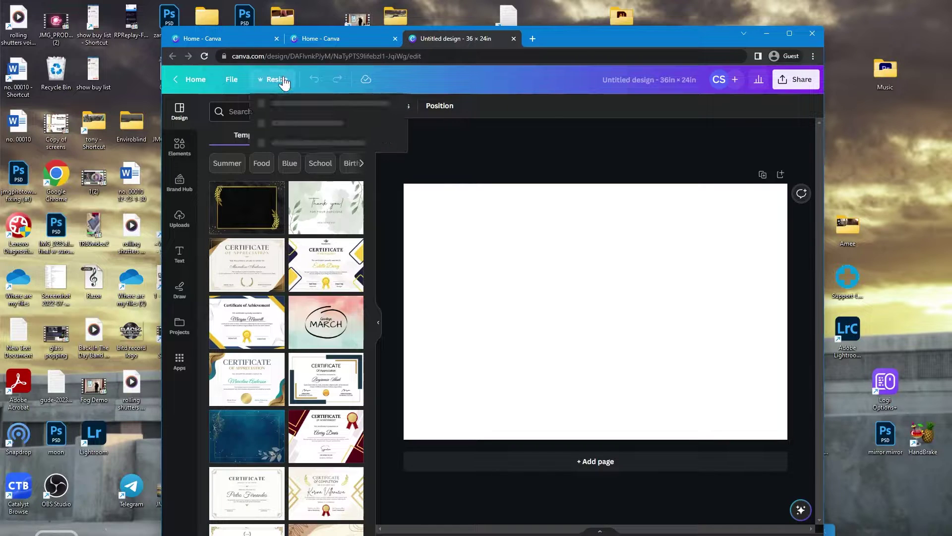
{"action": "left_click", "coordinate": [295, 164]}
{"action": "key", "text": "BackSpace"}
{"action": "key", "text": "BackSpace"}
{"action": "type", "text": "24"}
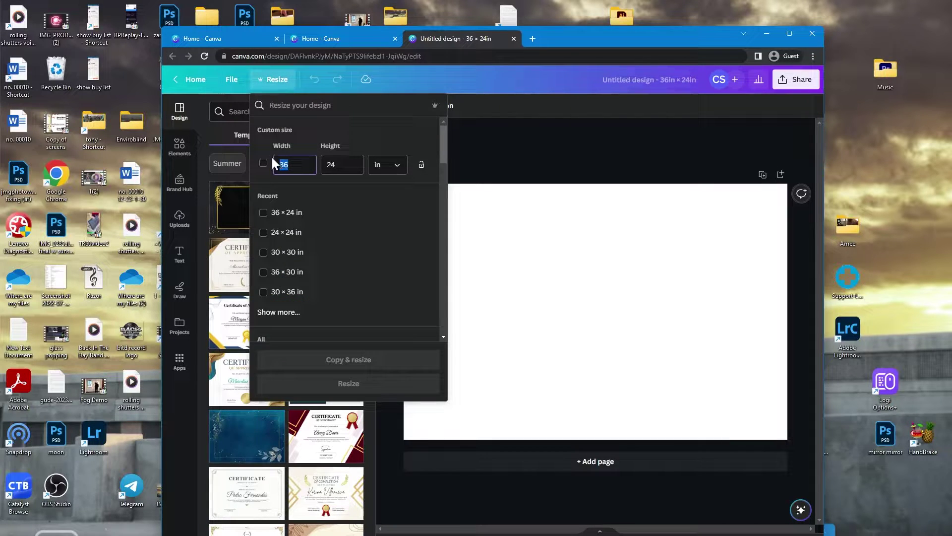
{"action": "left_click", "coordinate": [335, 159]}
{"action": "type", "text": "36"}
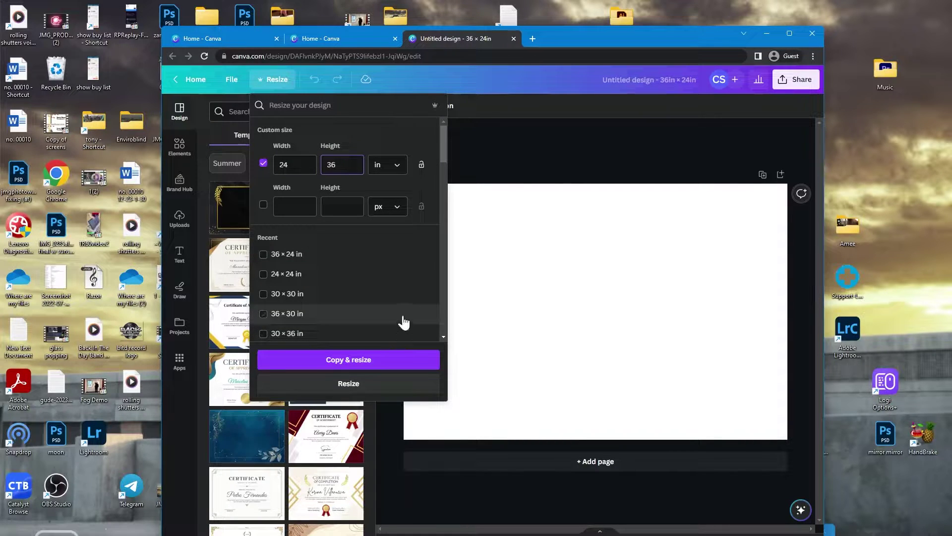
{"action": "left_click", "coordinate": [358, 373]}
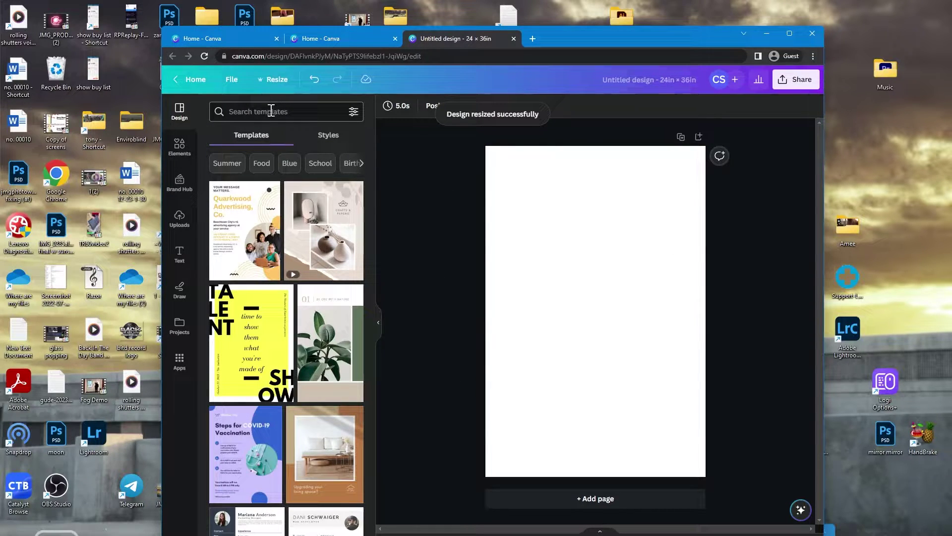
Browse the Elements and Uploads panels
{"action": "left_click", "coordinate": [180, 148]}
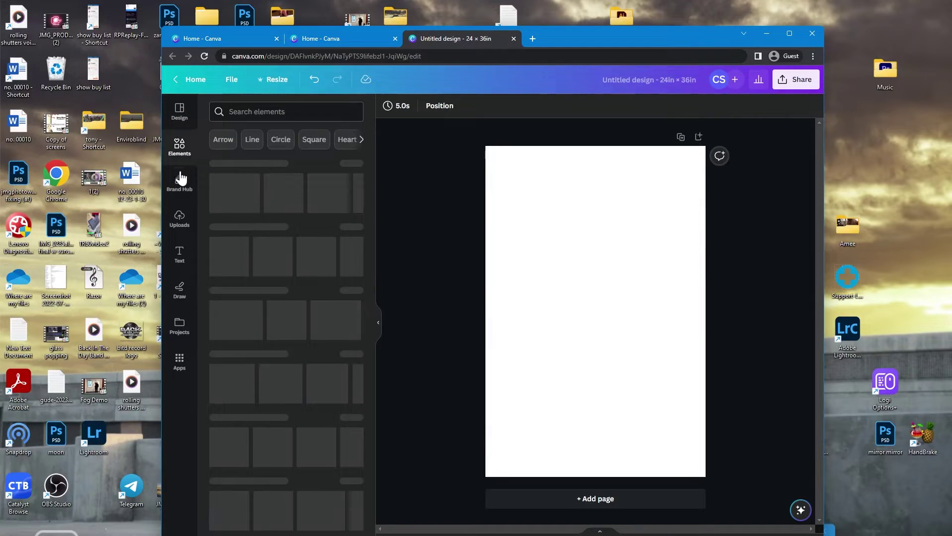
{"action": "left_click", "coordinate": [179, 218]}
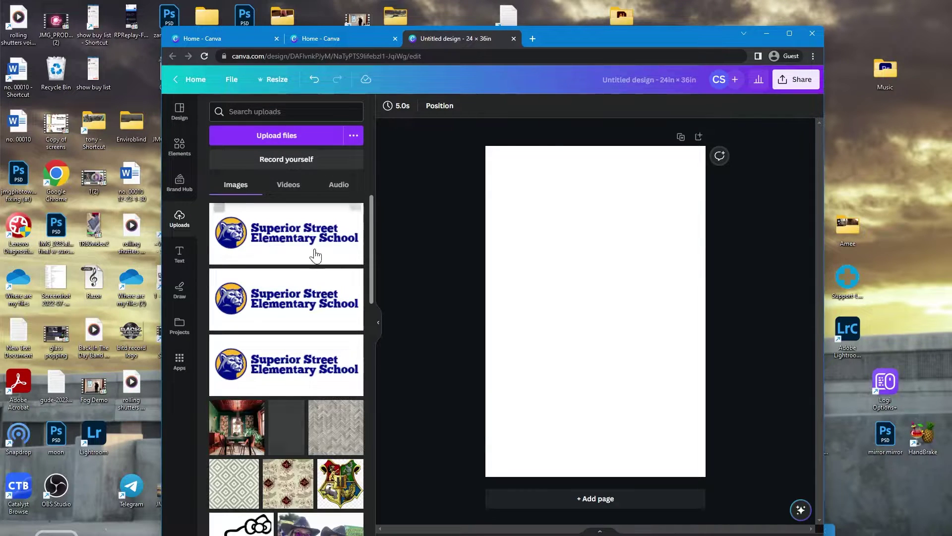
{"action": "scroll", "coordinate": [298, 225], "scroll_direction": "down", "scroll_amount": 1}
{"action": "scroll", "coordinate": [298, 225], "scroll_direction": "down", "scroll_amount": 1}
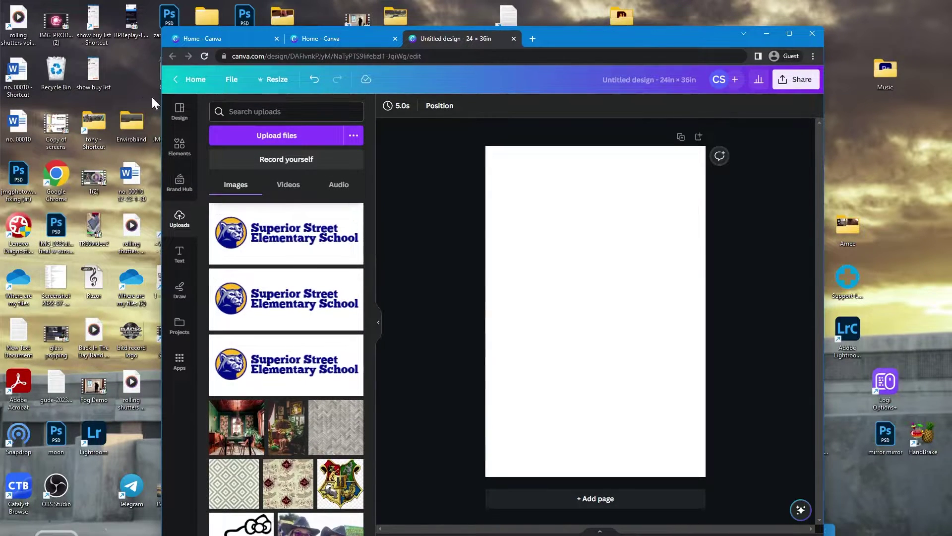
Search the design templates for 'school dance'
{"action": "left_click", "coordinate": [179, 110]}
{"action": "left_click", "coordinate": [299, 115]}
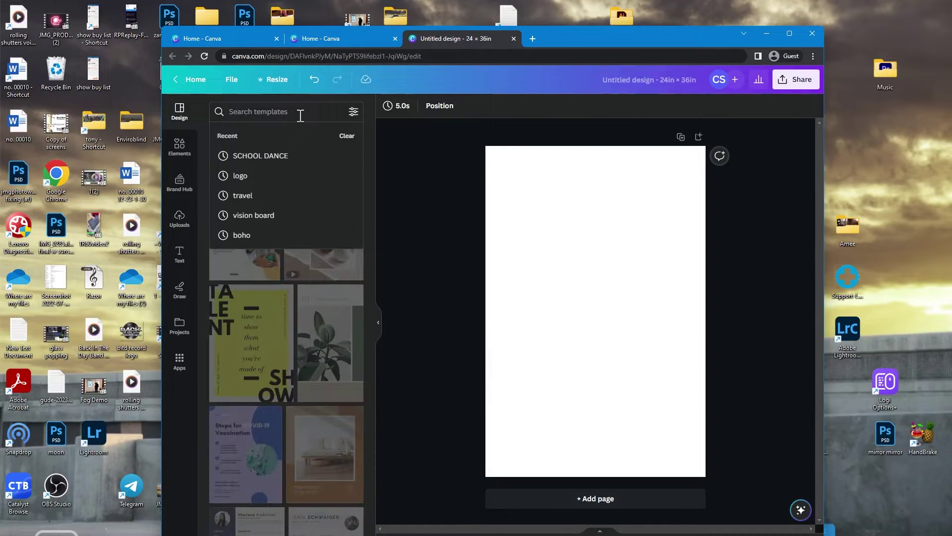
{"action": "type", "text": "schoo"}
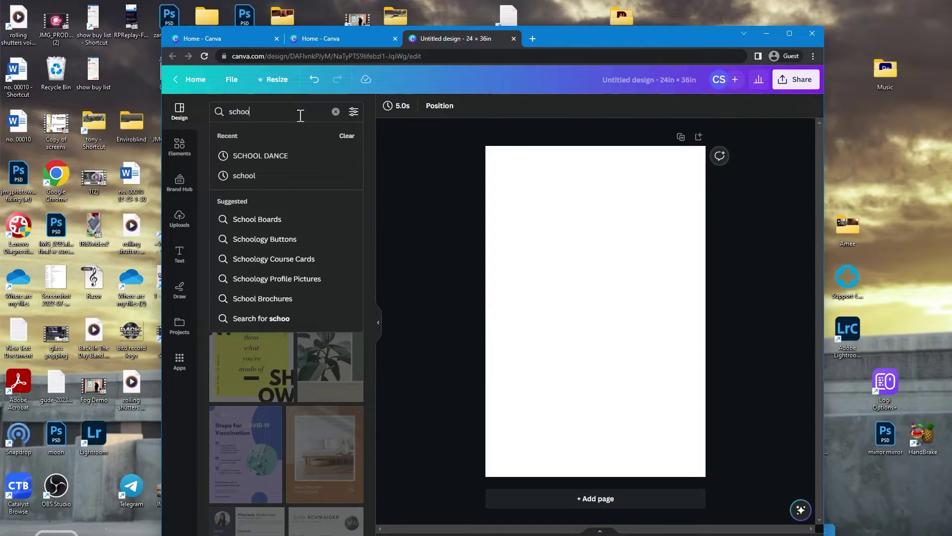
{"action": "type", "text": "l dance"}
{"action": "key", "text": "Return"}
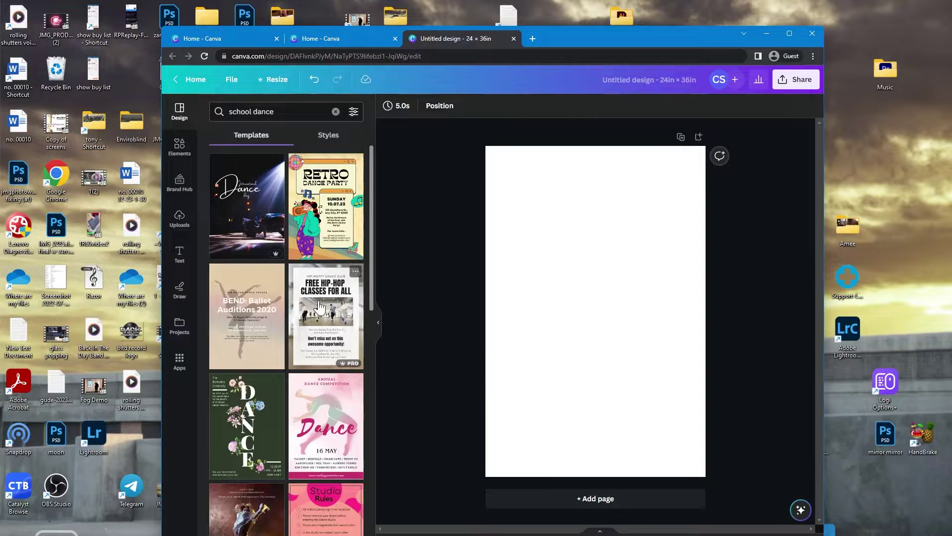
Apply the Free Hip-Hop template, title the design 'Dance 24 x 36', and open Share
{"action": "left_click", "coordinate": [321, 311]}
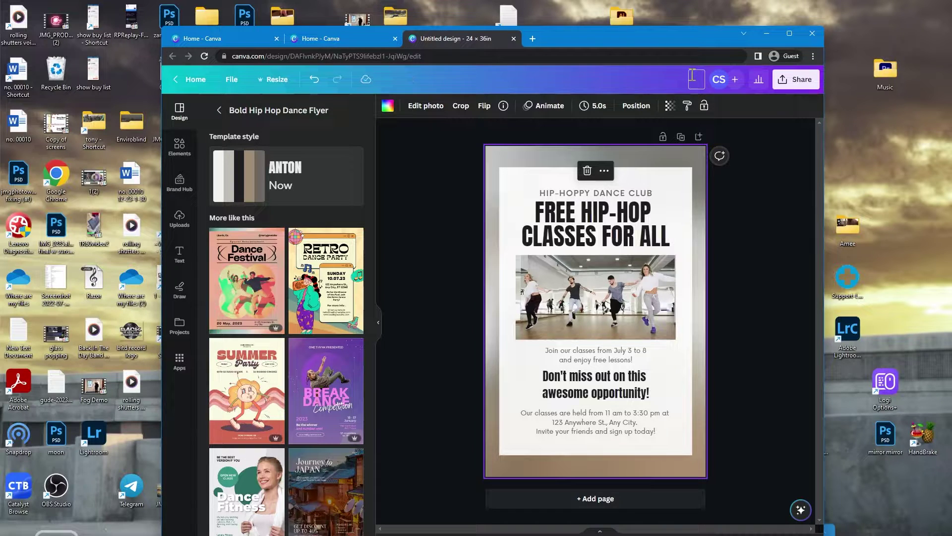
{"action": "key", "text": "Caps_Lock"}
{"action": "type", "text": "D"}
{"action": "key", "text": "Caps_Lock"}
{"action": "type", "text": "ance "}
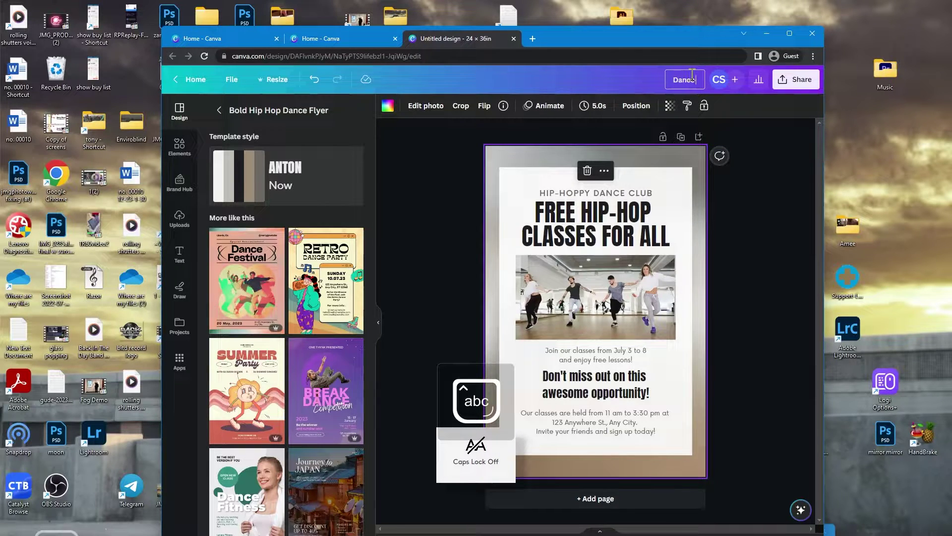
{"action": "type", "text": "24 x 35"}
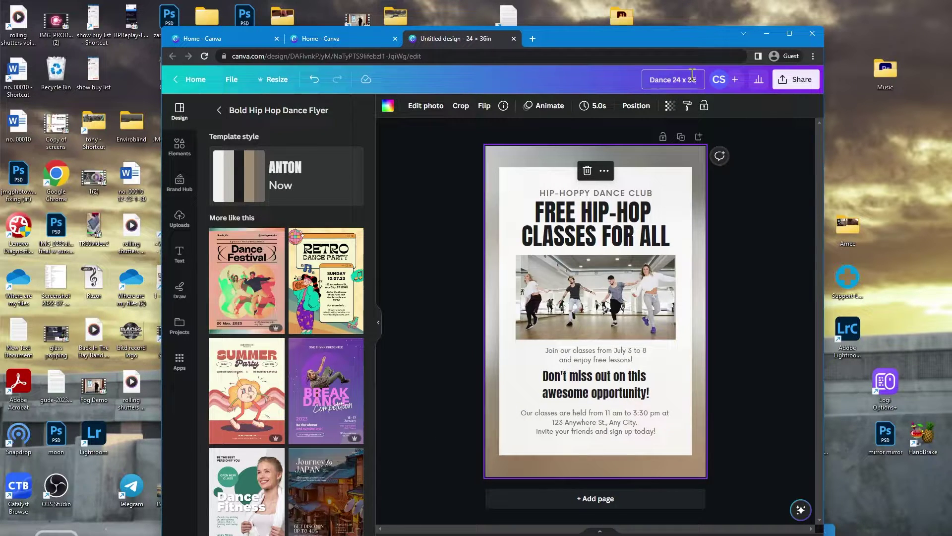
{"action": "type", "text": "6"}
{"action": "left_click", "coordinate": [796, 79]}
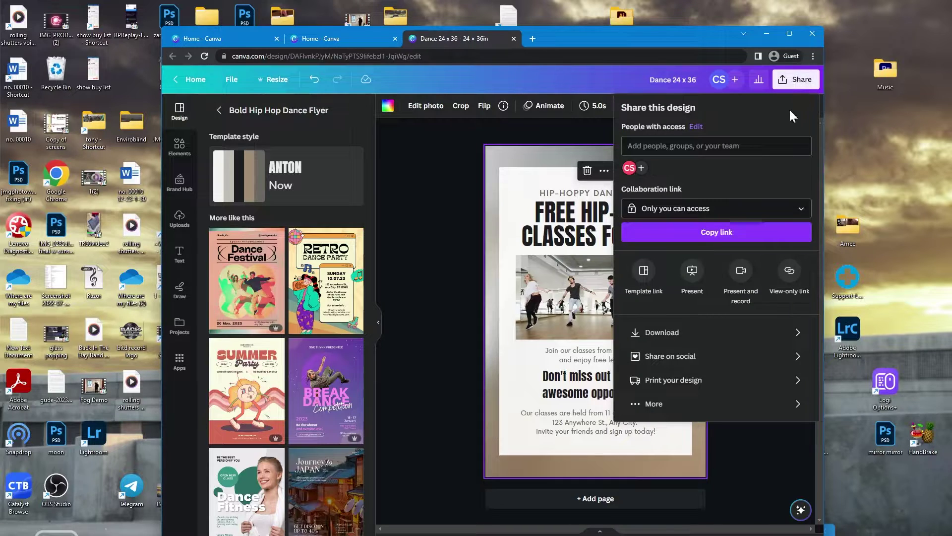
Download the flyer as a PDF Print file, then launch Adobe Acrobat Pro
{"action": "left_click", "coordinate": [662, 333]}
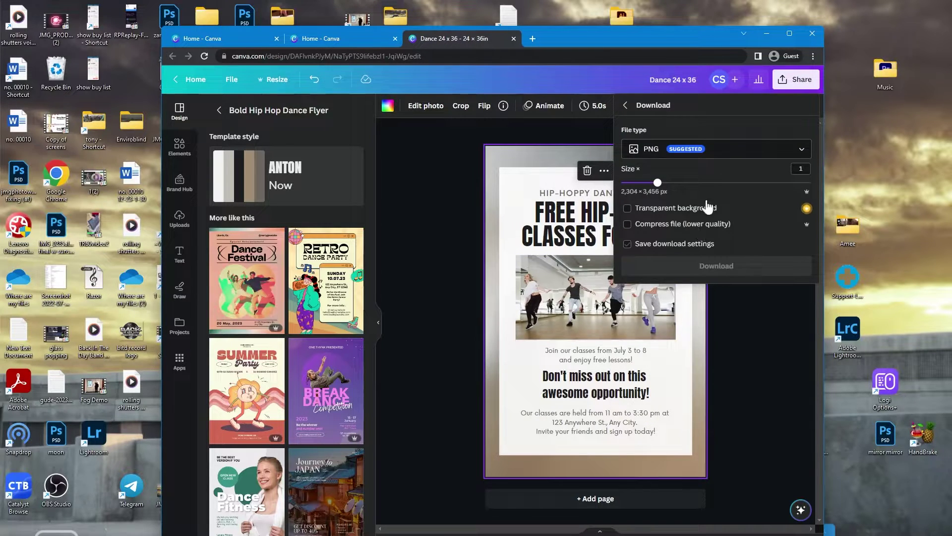
{"action": "left_click", "coordinate": [659, 151]}
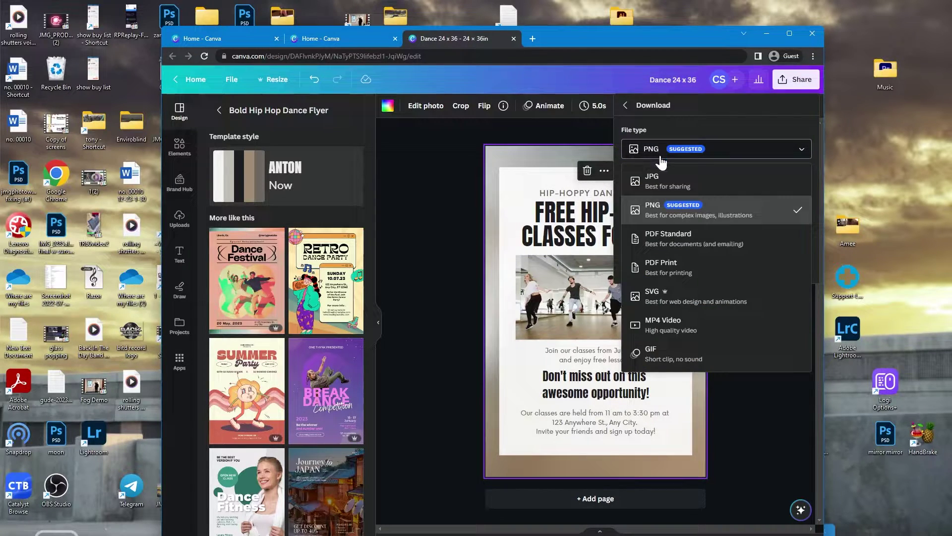
{"action": "left_click", "coordinate": [694, 268]}
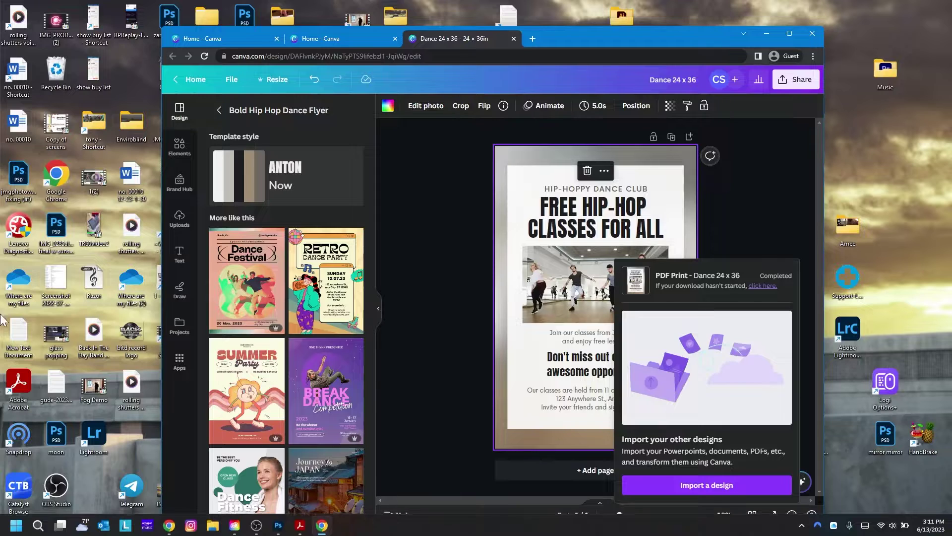
{"action": "double_click", "coordinate": [18, 381]}
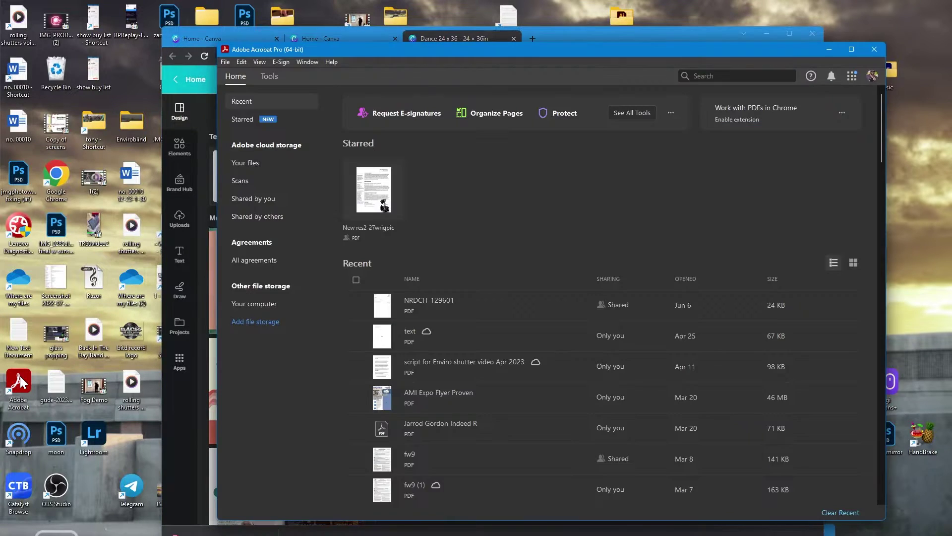
Open Dance 24 x 36.pdf from the Downloads folder in Acrobat
{"action": "left_click", "coordinate": [263, 304]}
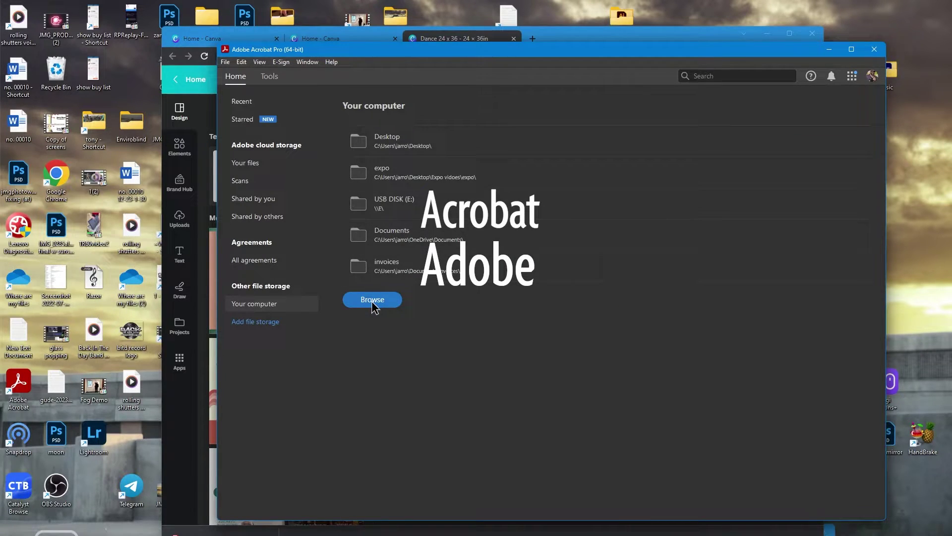
{"action": "left_click", "coordinate": [372, 301]}
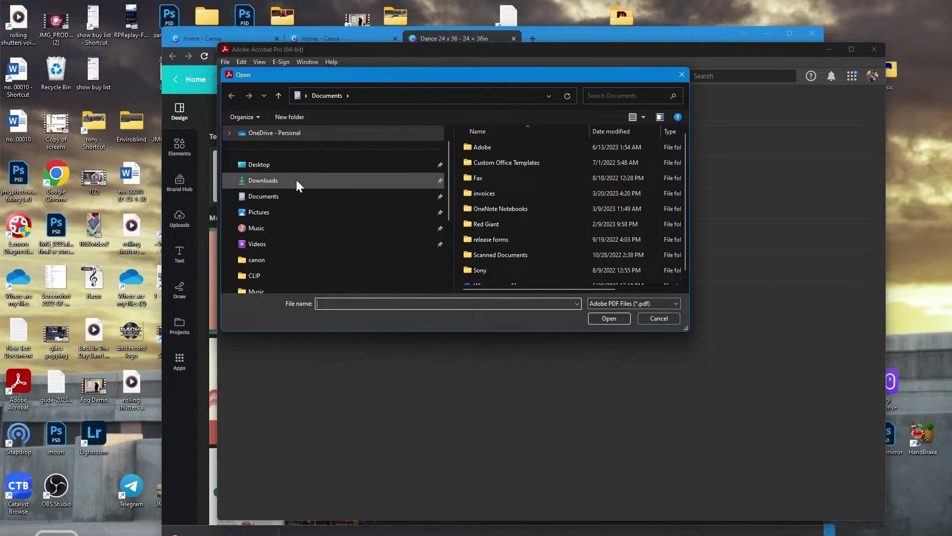
{"action": "left_click", "coordinate": [297, 180]}
{"action": "left_click", "coordinate": [532, 162]}
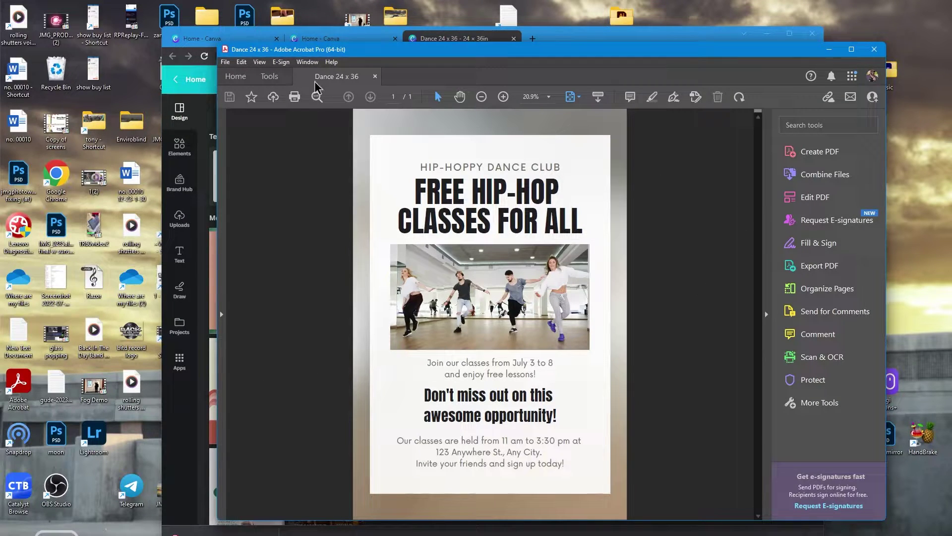
Choose the Canon TM-305 as the printer and bring up its Properties
{"action": "left_click", "coordinate": [296, 103]}
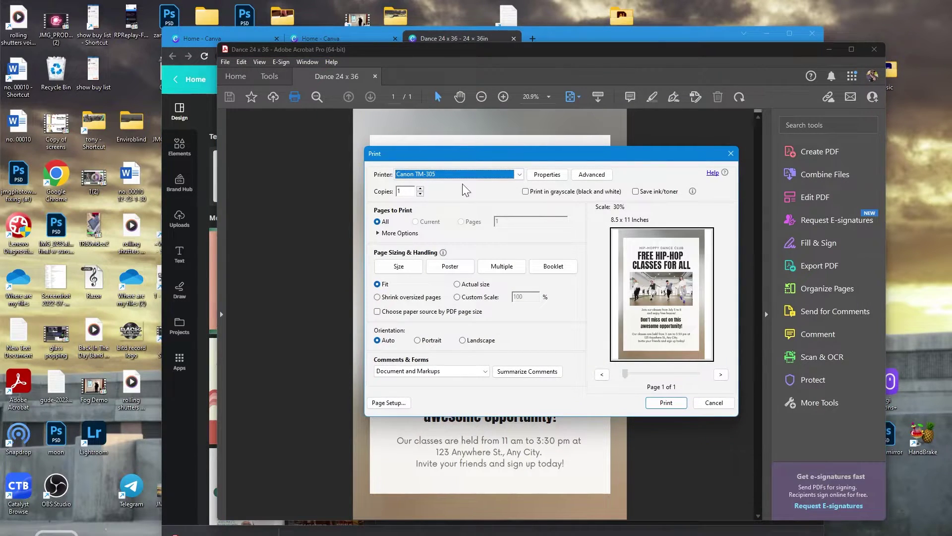
{"action": "left_click", "coordinate": [519, 175]}
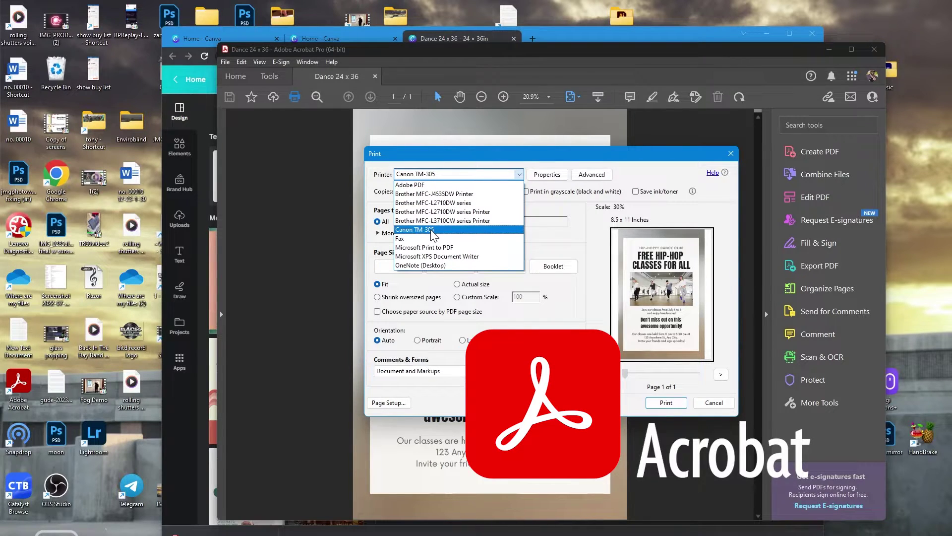
{"action": "left_click", "coordinate": [431, 229]}
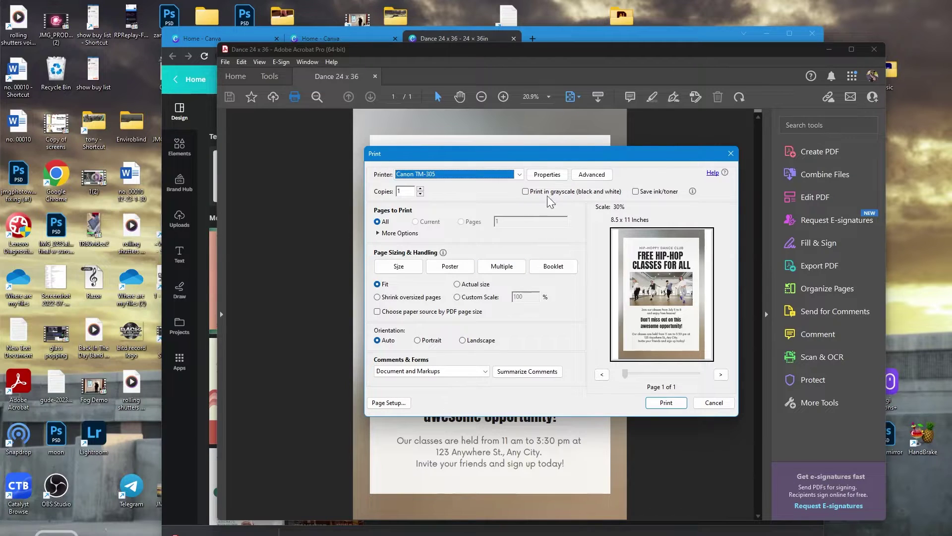
{"action": "left_click", "coordinate": [548, 175]}
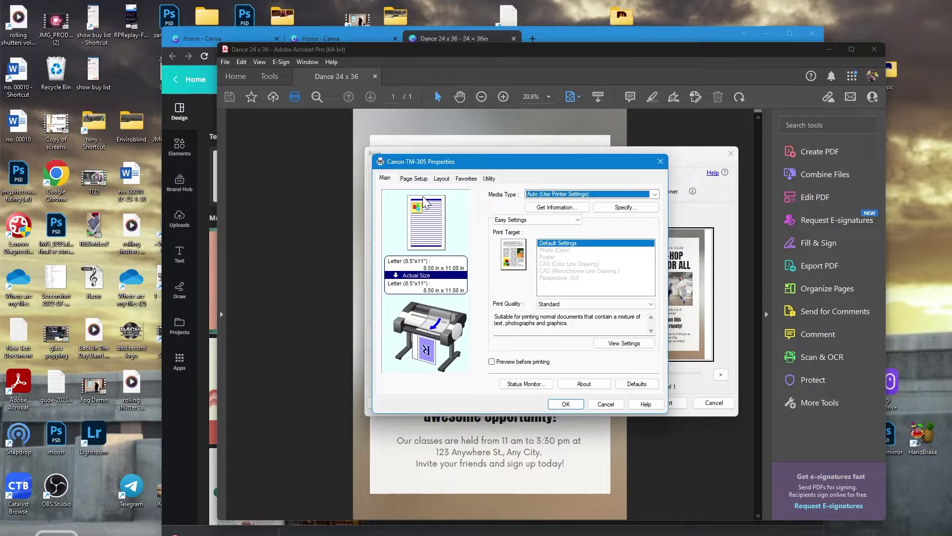
Enable preview before printing, set a custom 36 × 24 in page, and turn on borderless
{"action": "left_click", "coordinate": [492, 361]}
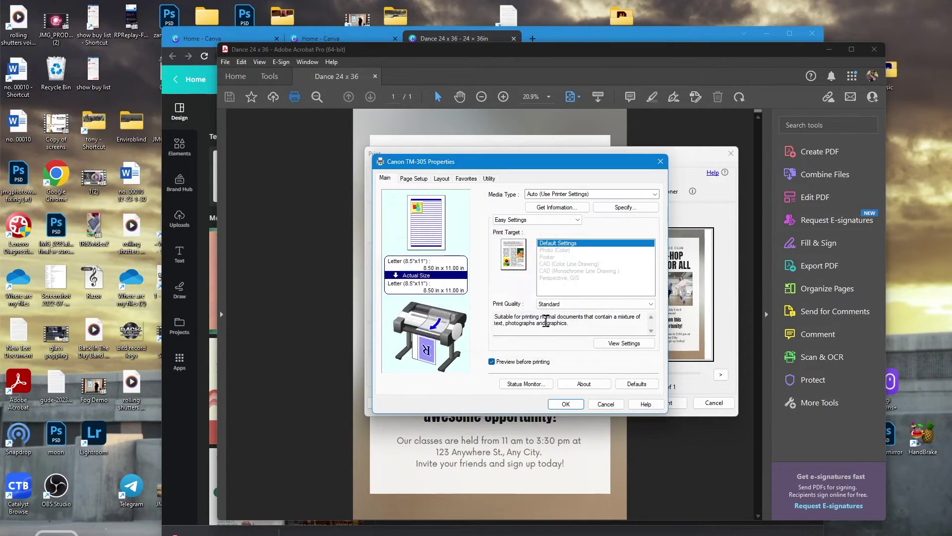
{"action": "left_click", "coordinate": [415, 179]}
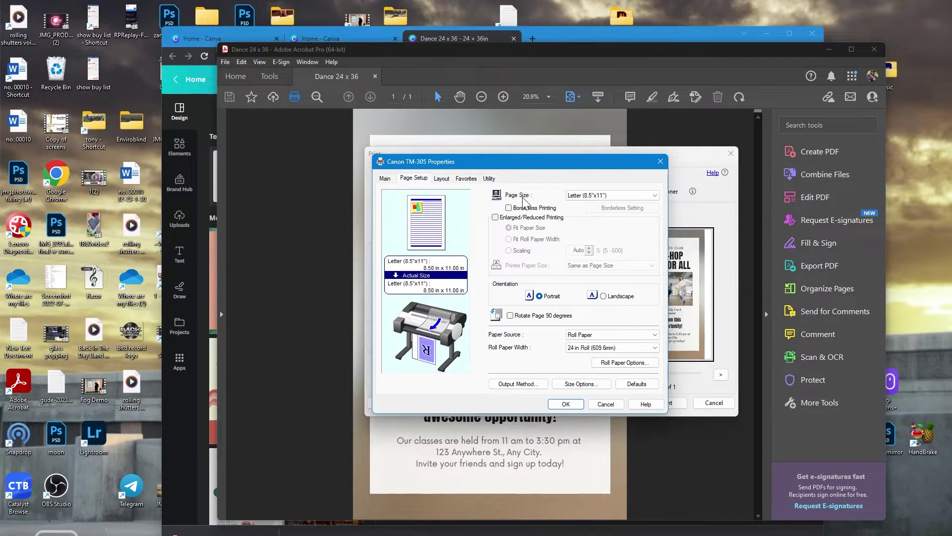
{"action": "left_click", "coordinate": [650, 198]}
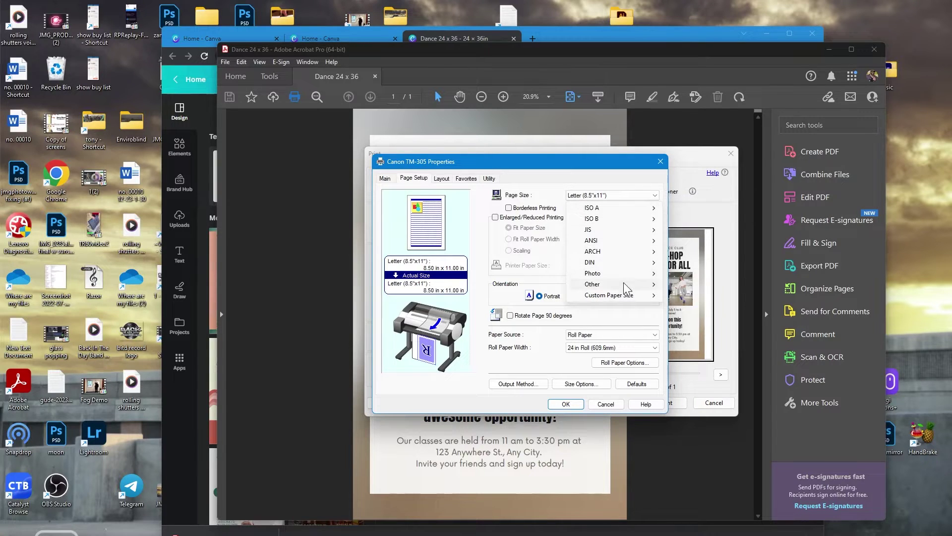
{"action": "mouse_move", "coordinate": [609, 296]}
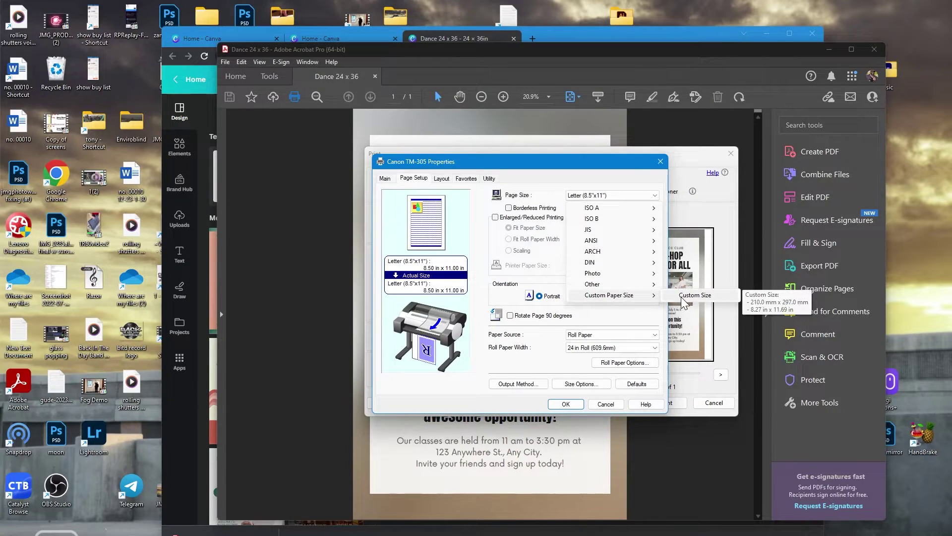
{"action": "left_click", "coordinate": [682, 297]}
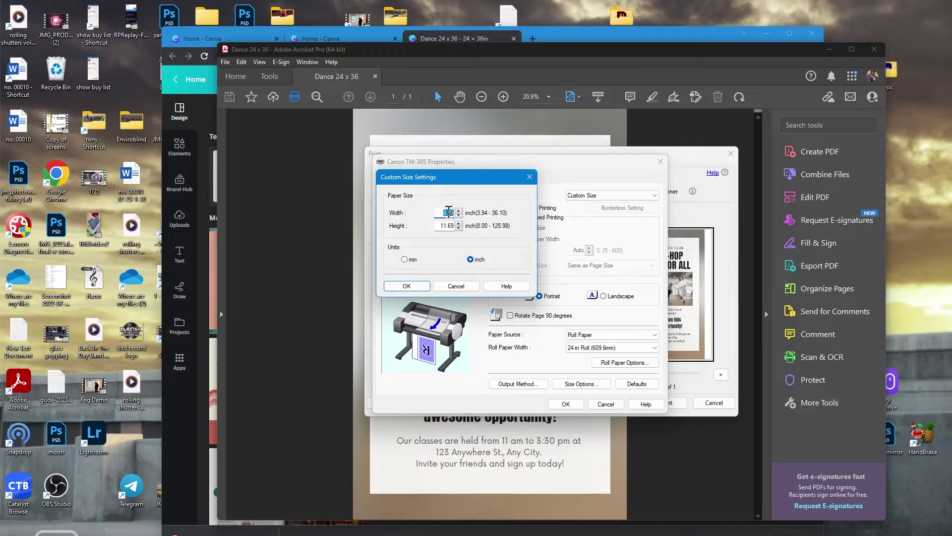
{"action": "left_click", "coordinate": [452, 226]}
{"action": "type", "text": "24"}
{"action": "left_click", "coordinate": [413, 287]}
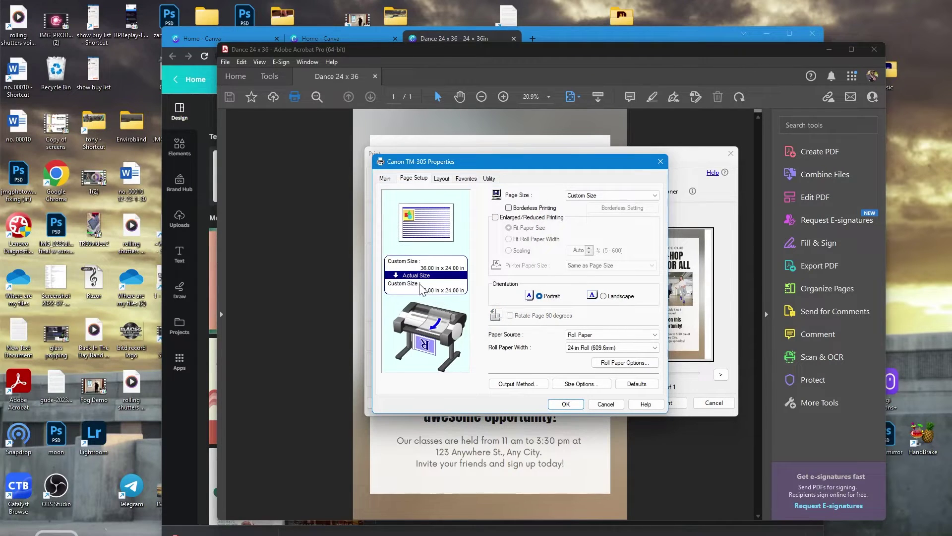
{"action": "left_click", "coordinate": [508, 208]}
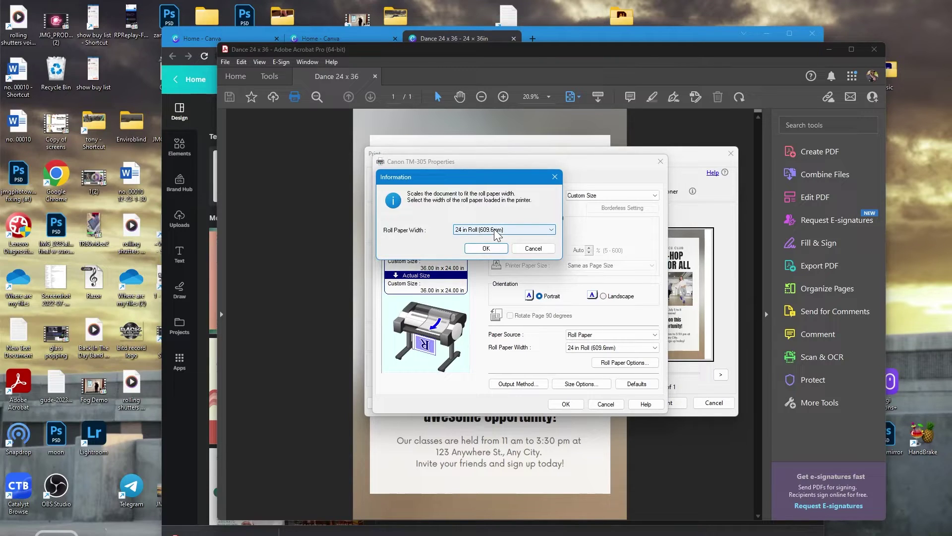
Select 36 in roll paper width, confirm the Canon properties, and print the flyer
{"action": "left_click", "coordinate": [495, 230]}
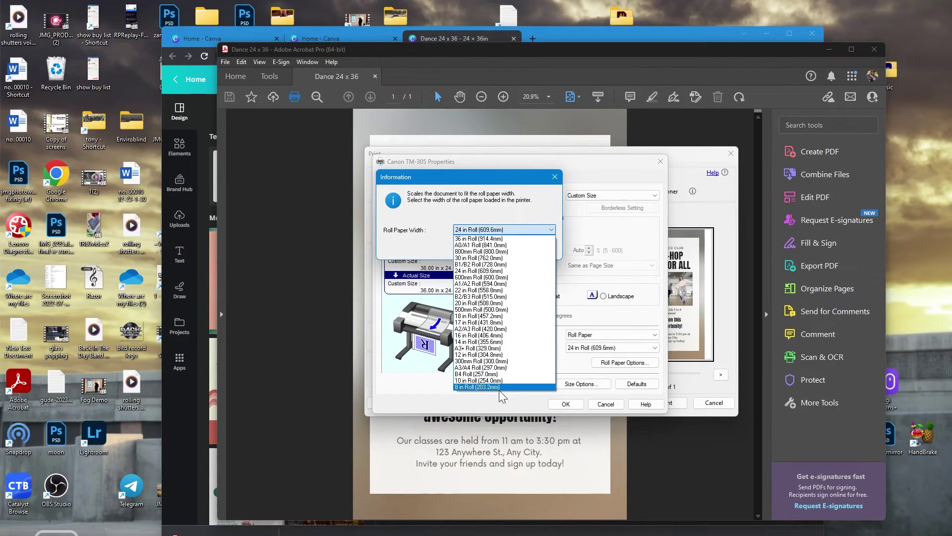
{"action": "left_click", "coordinate": [509, 239]}
{"action": "left_click", "coordinate": [494, 250]}
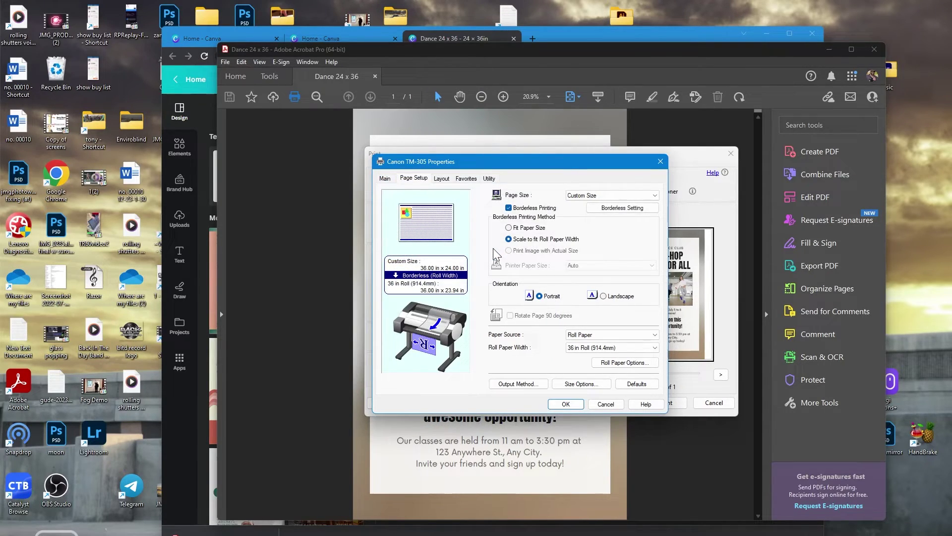
{"action": "left_click", "coordinate": [566, 406]}
{"action": "left_click", "coordinate": [574, 405]}
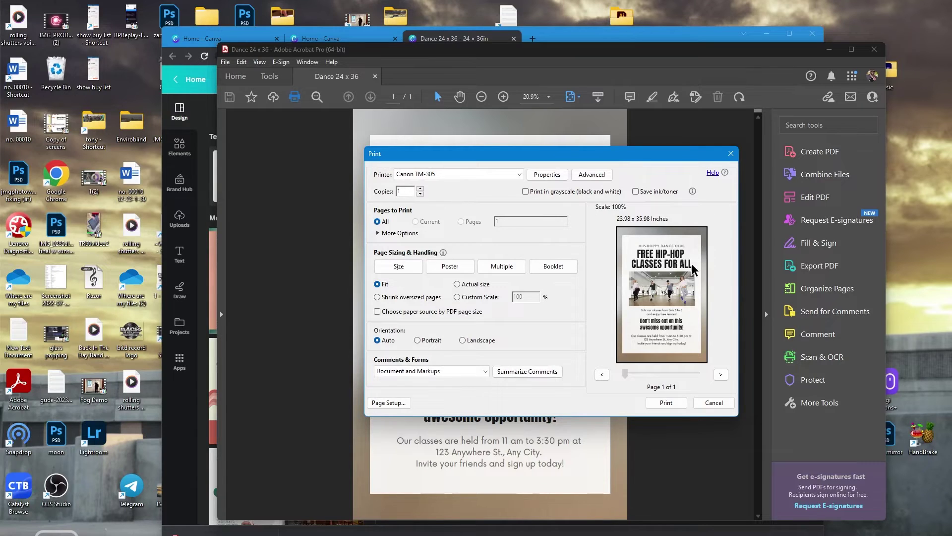
{"action": "left_click", "coordinate": [669, 405]}
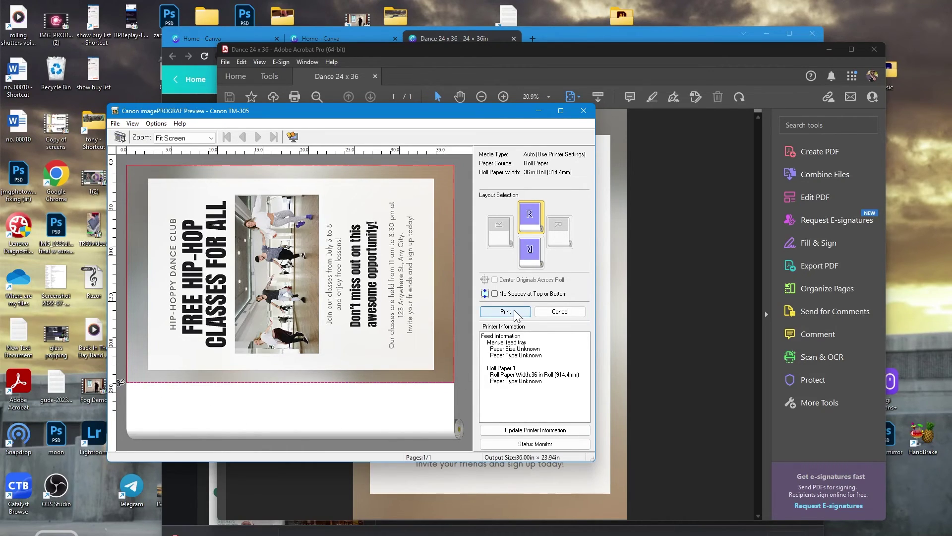
Confirm the print in the Canon imagePROGRAF Preview, sending the Dance 24 x 36 flyer to the TM-305
{"action": "left_click", "coordinate": [514, 311]}
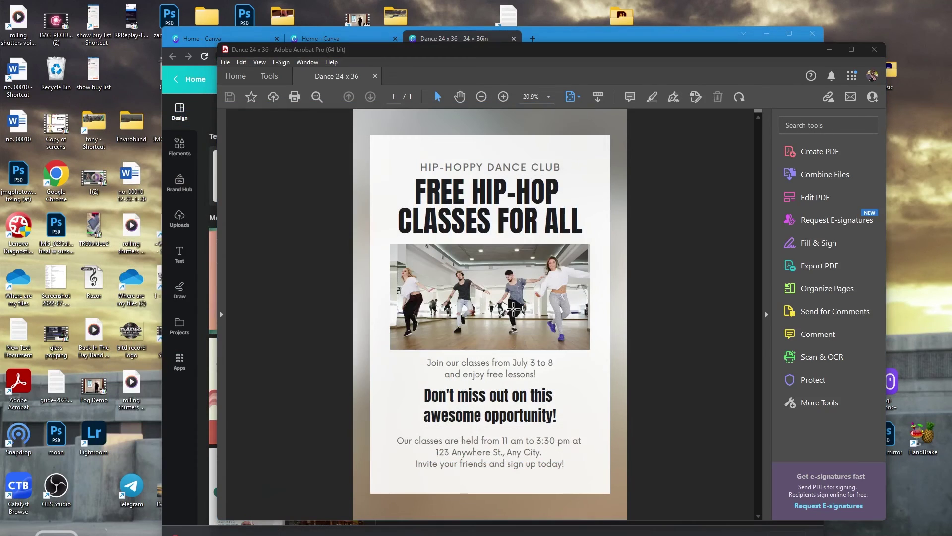